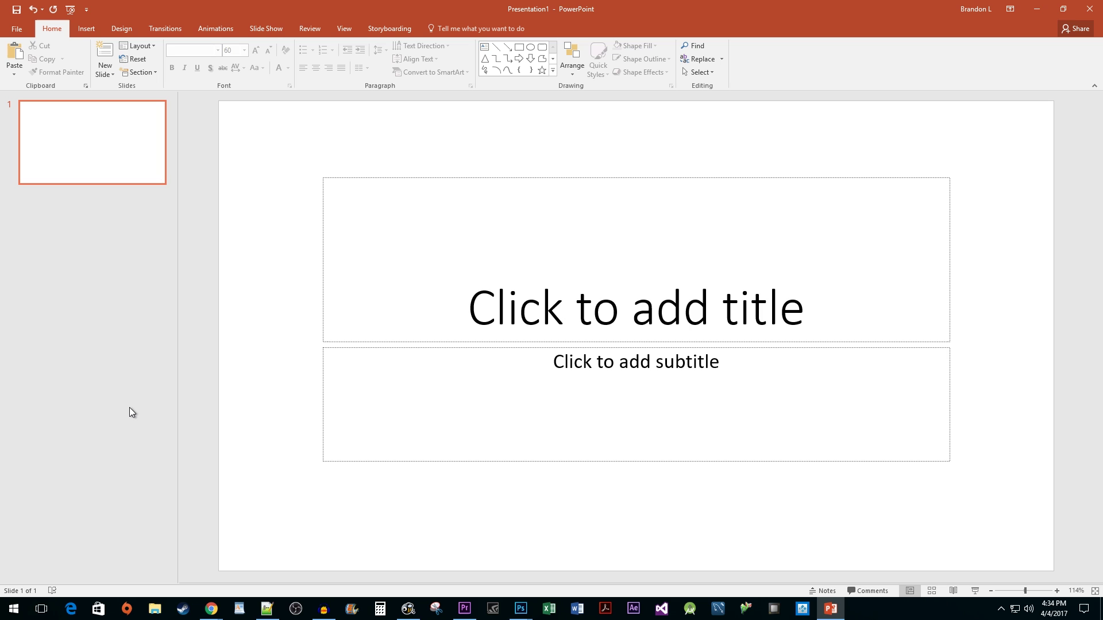
# - Copy the iframe embed code from the Premiere Pro color correction video's YouTube Share panel
pyautogui.hotkey('alt', 'Tab')
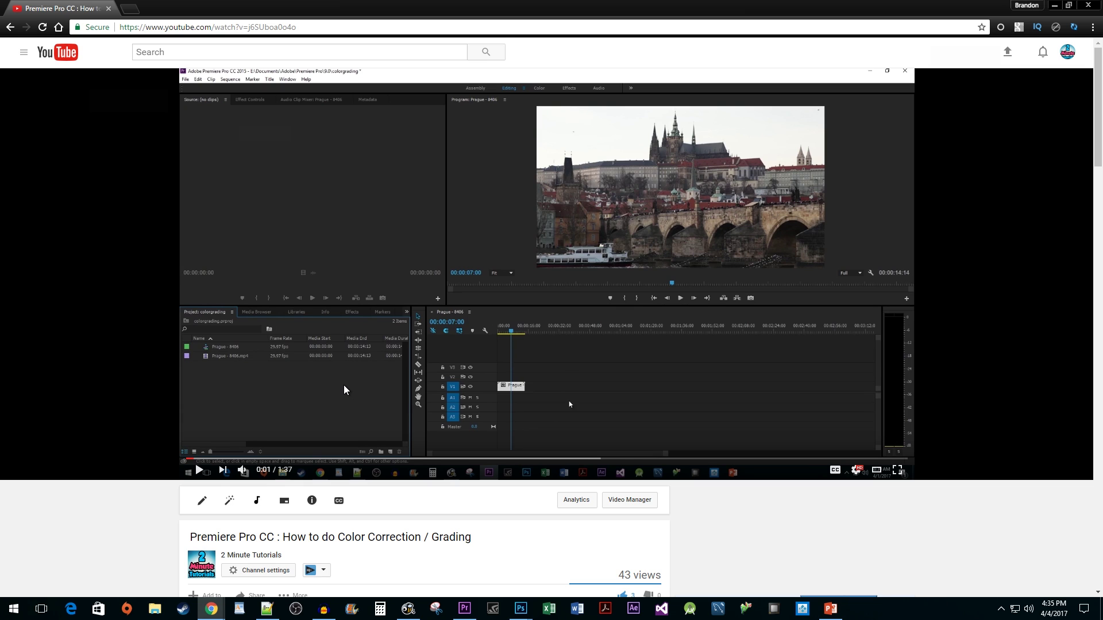
pyautogui.scroll(-2, 344, 391)
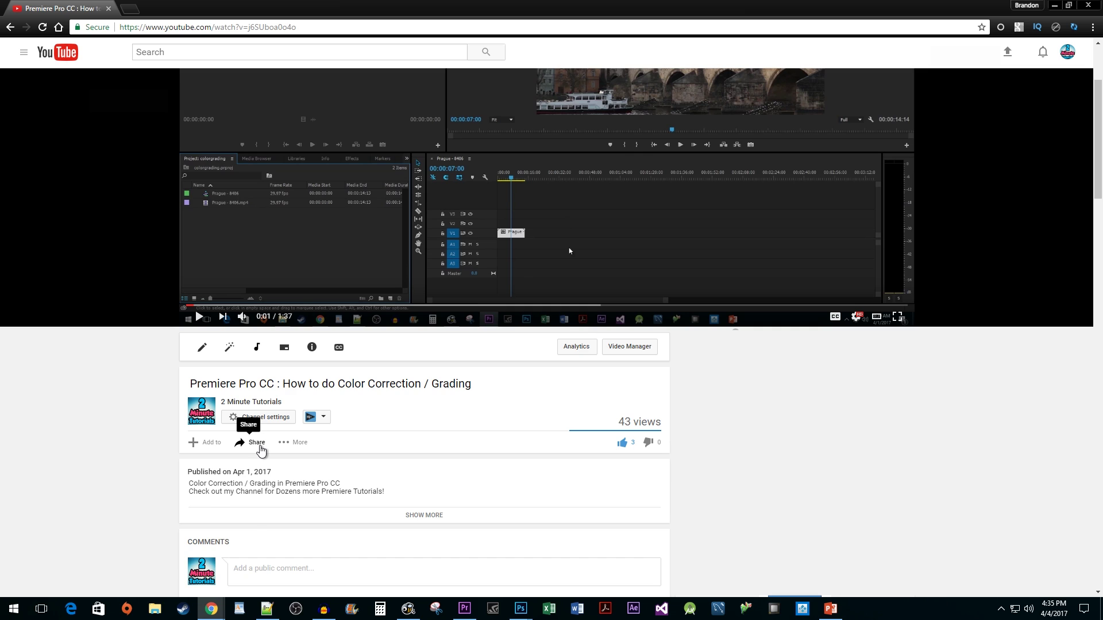
pyautogui.click(261, 450)
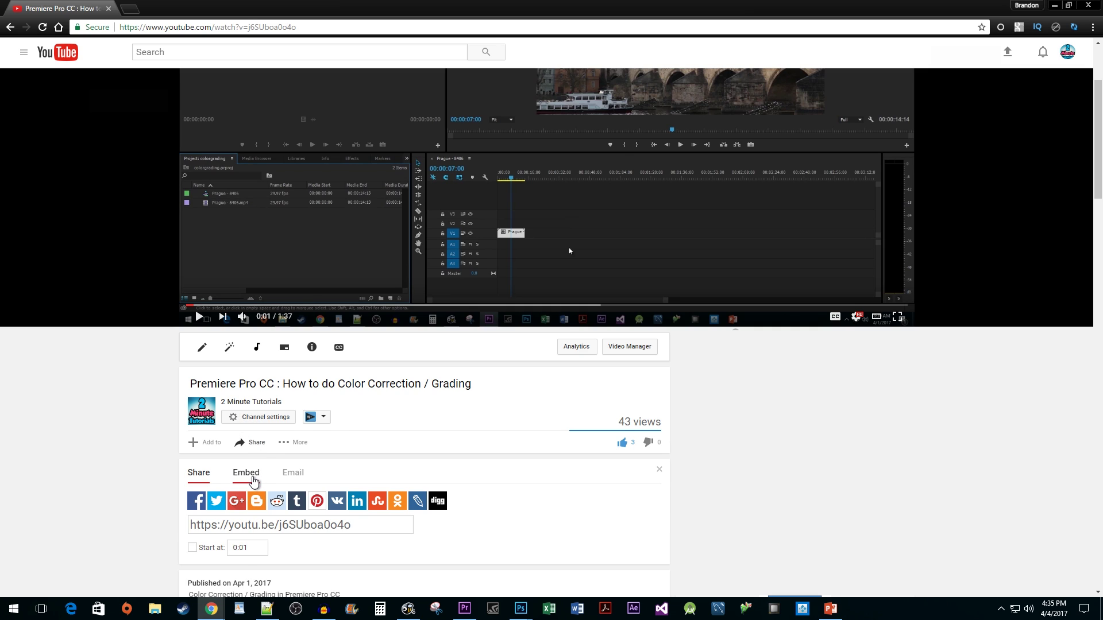
pyautogui.click(253, 481)
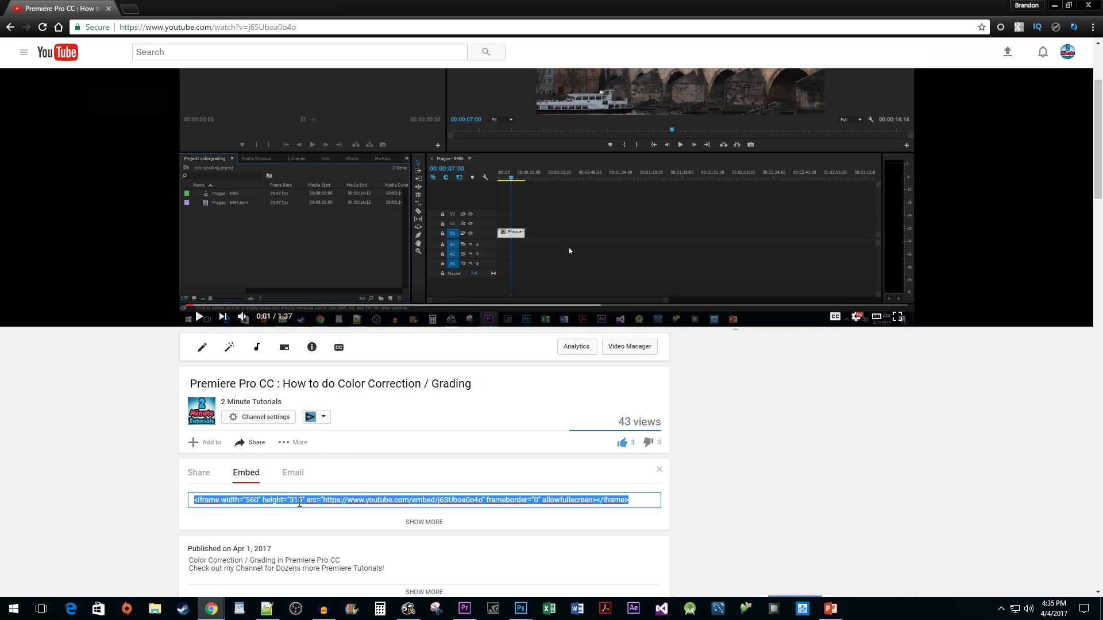
pyautogui.rightClick(299, 503)
pyautogui.click(361, 353)
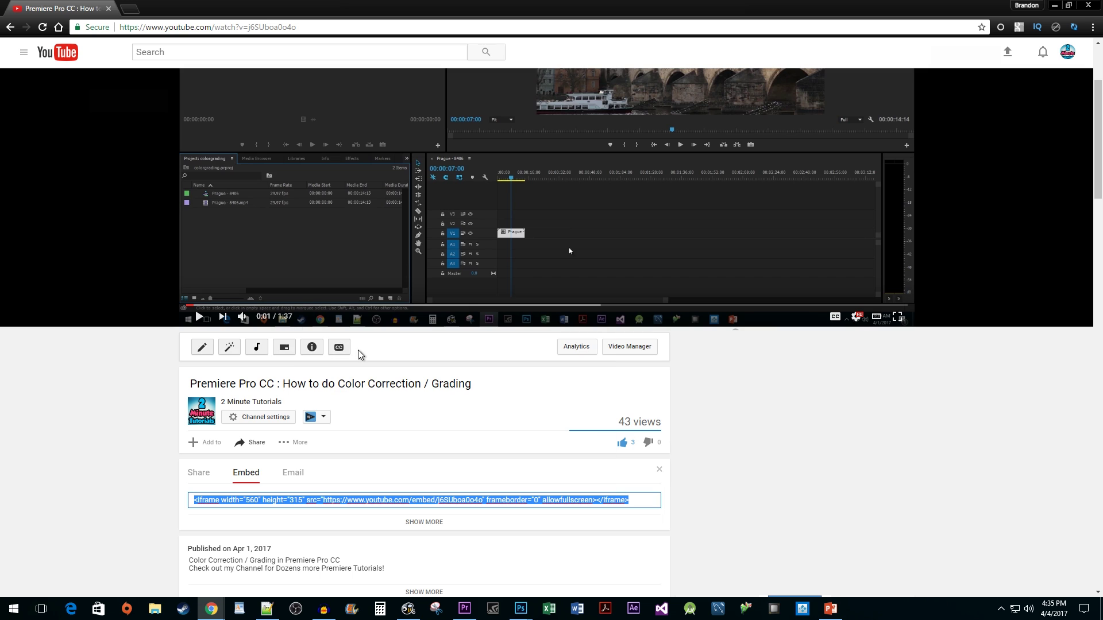
# - Paste the copied YouTube embed code into PowerPoint's Online Video option and insert the video
pyautogui.hotkey('alt', 'Tab')
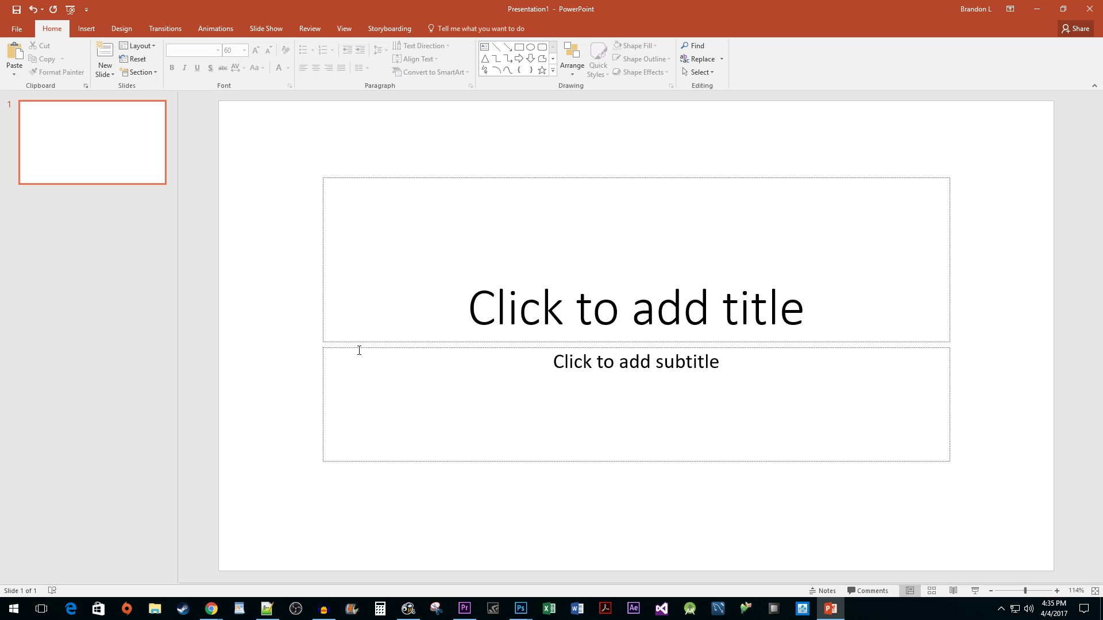
pyautogui.click(93, 30)
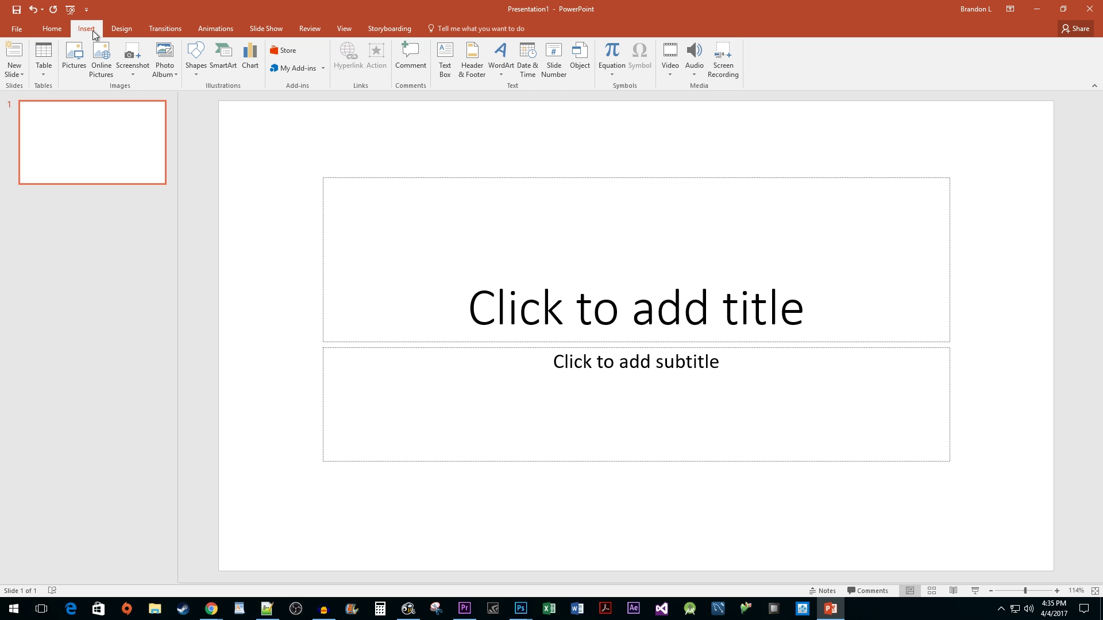
pyautogui.click(673, 75)
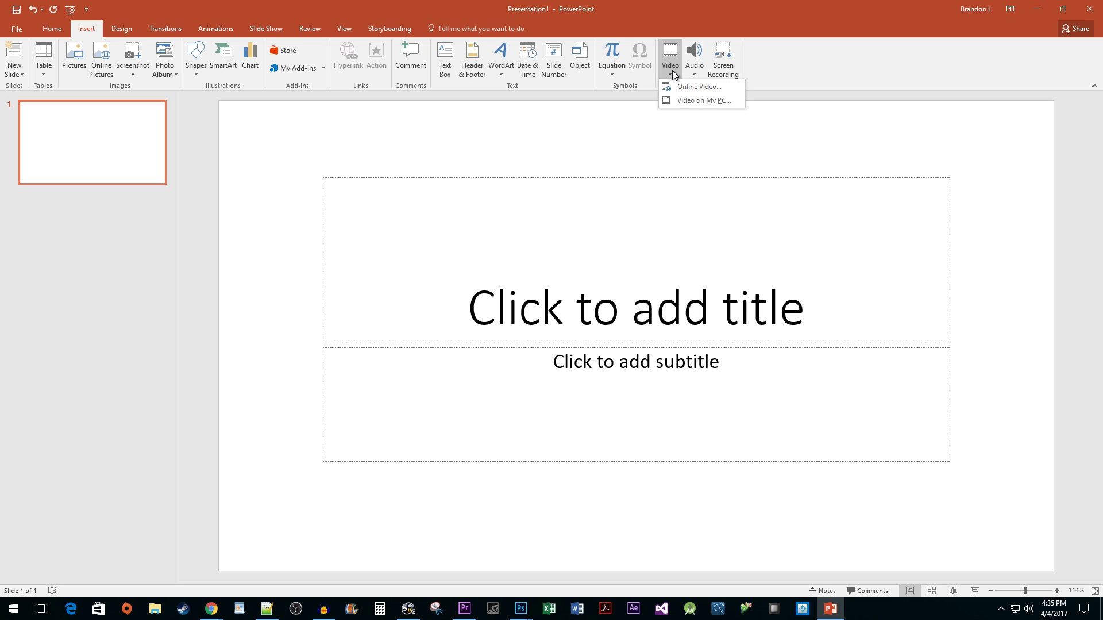
pyautogui.click(695, 89)
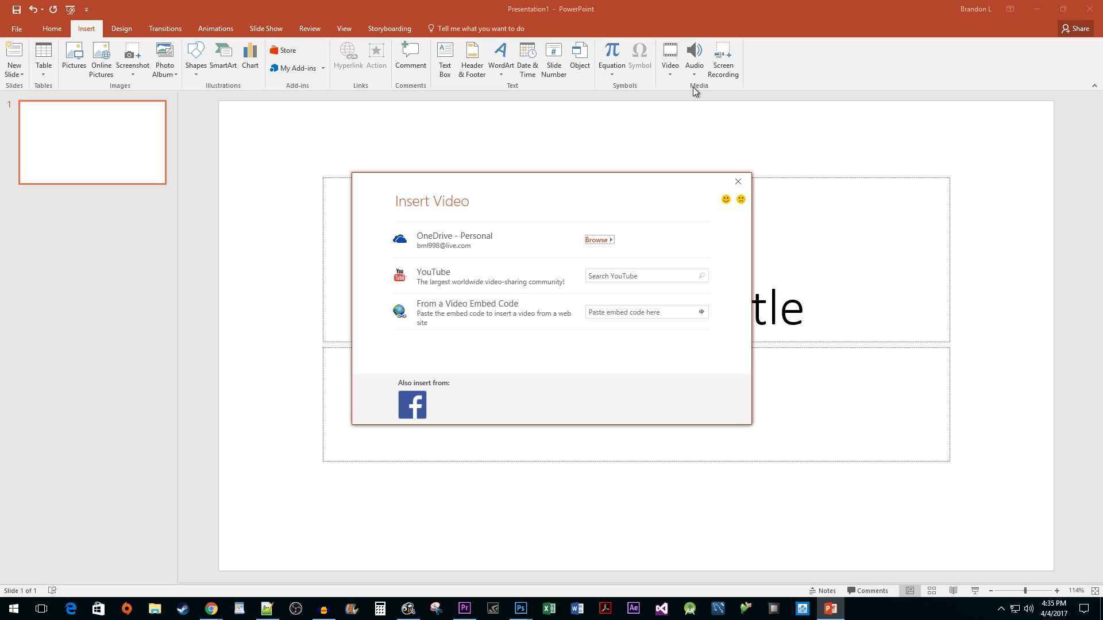
pyautogui.click(617, 313)
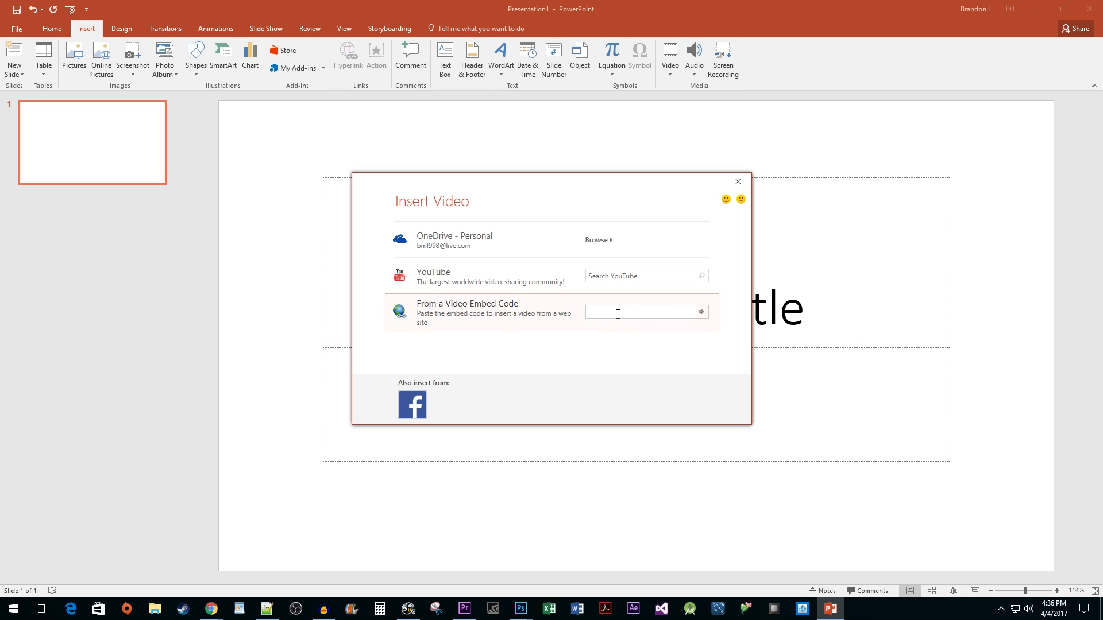
pyautogui.rightClick(618, 315)
pyautogui.click(627, 321)
pyautogui.click(702, 313)
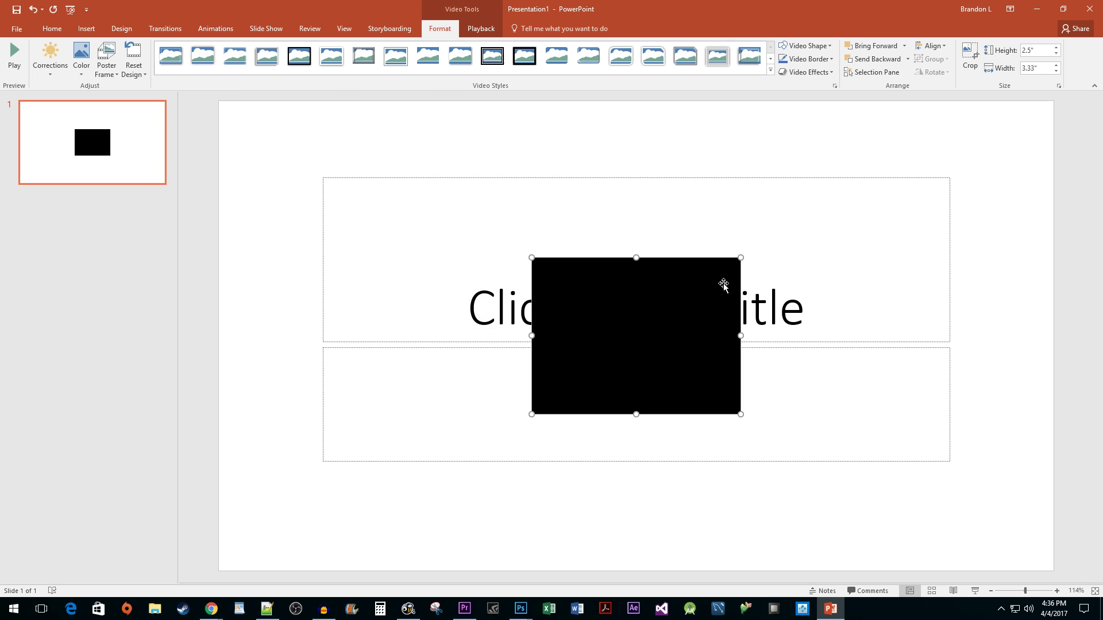
# - Resize the embedded video to roughly 6.33 by 3.83 inches across the title slide
pyautogui.moveTo(740, 258); pyautogui.dragTo(843, 218)
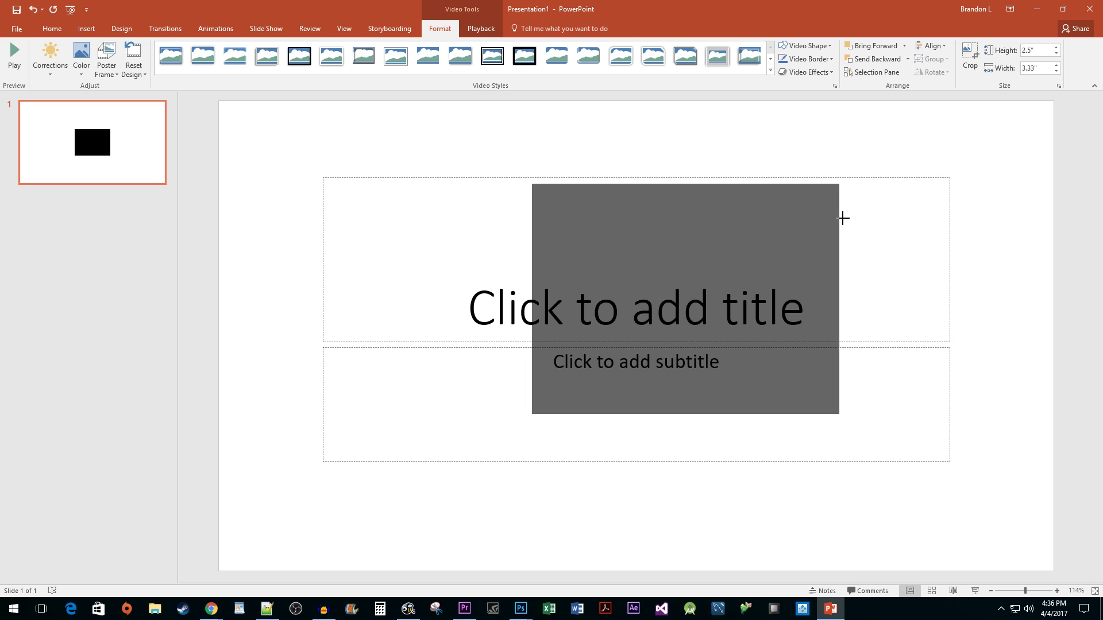
pyautogui.moveTo(687, 180); pyautogui.dragTo(682, 222)
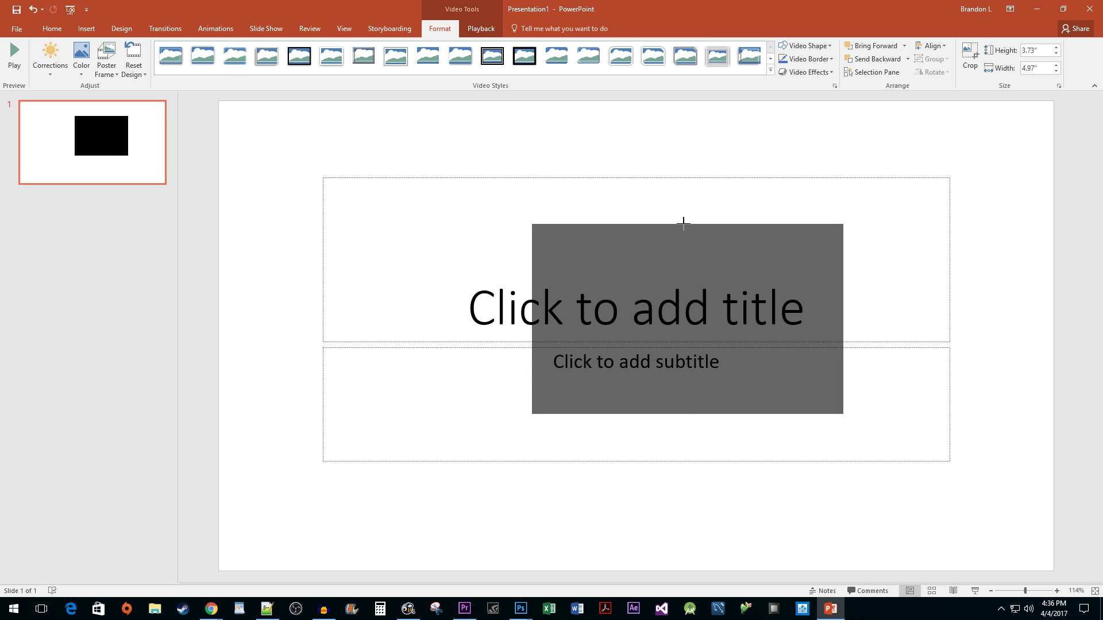
pyautogui.moveTo(532, 224); pyautogui.dragTo(446, 174)
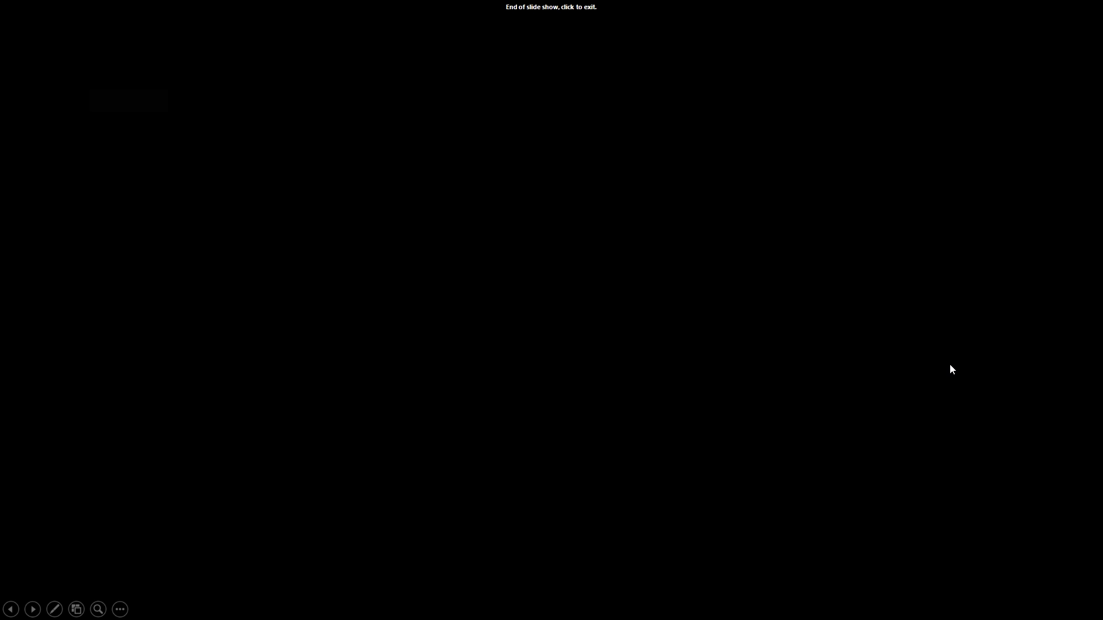
pyautogui.click(950, 363)
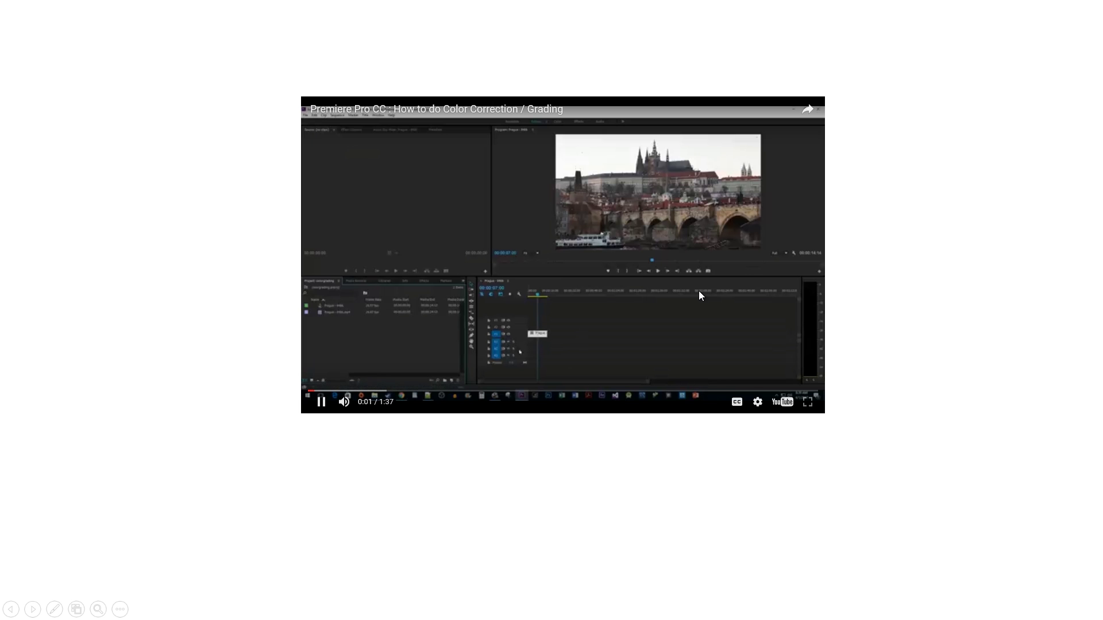
# - Delete the old video and insert the '2 MINUTE COLOR CORRECTION' video found via YouTube search
pyautogui.click(921, 342)
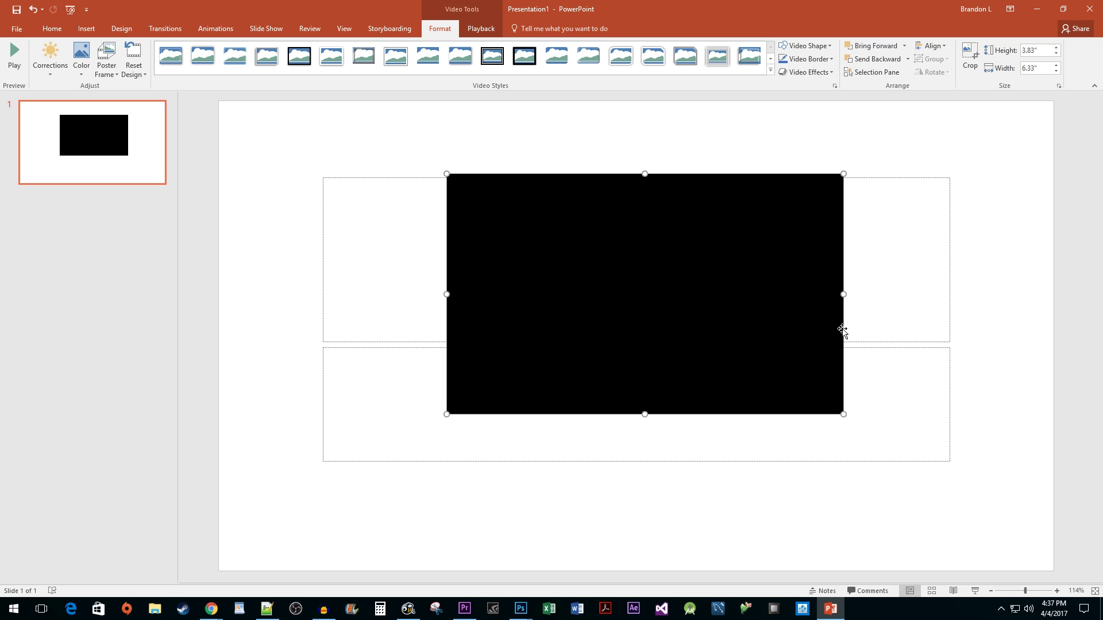
pyautogui.press('Delete')
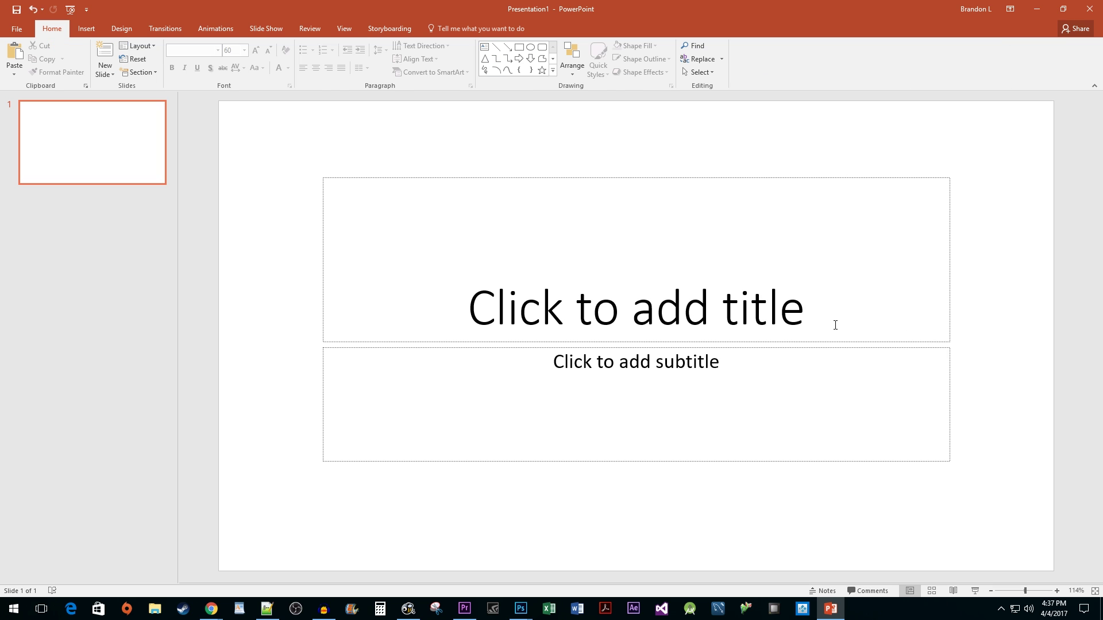
pyautogui.click(89, 30)
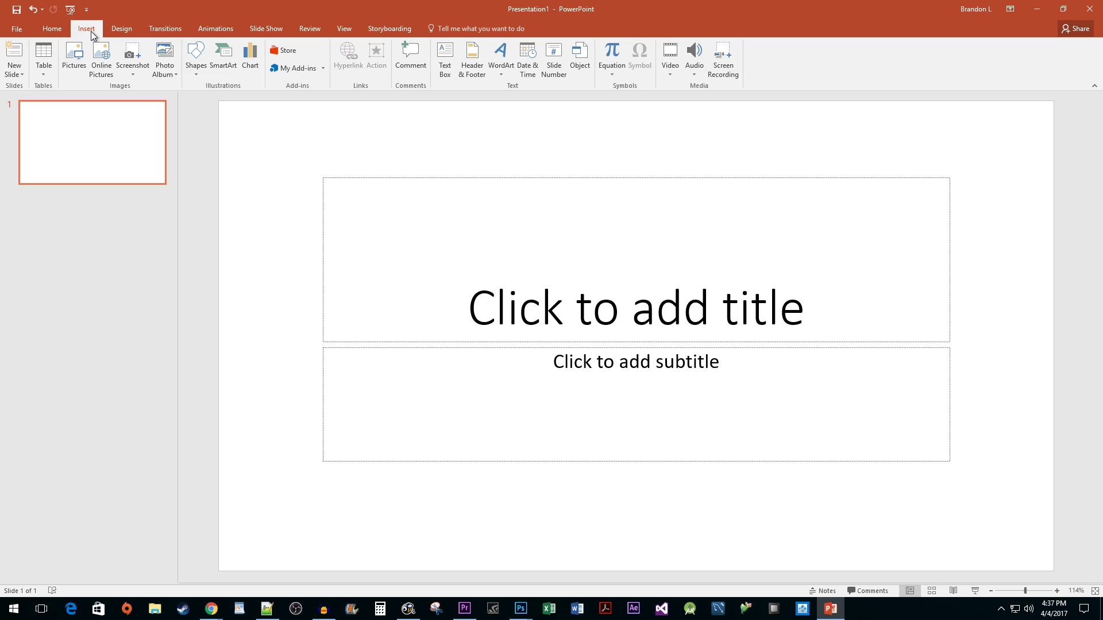
pyautogui.click(674, 69)
pyautogui.click(690, 86)
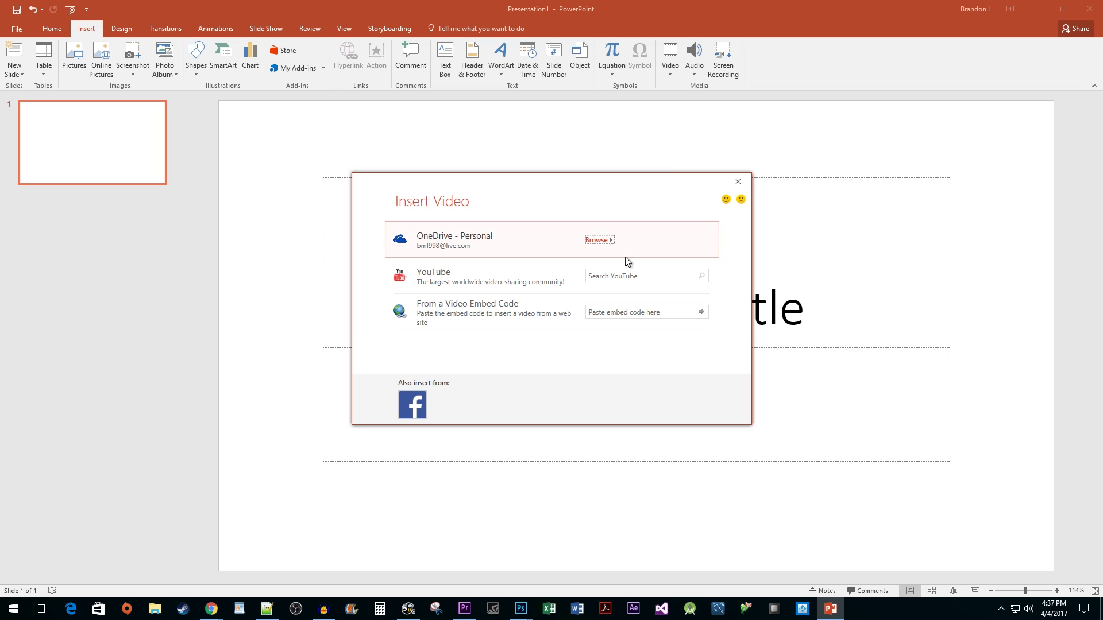
pyautogui.click(621, 277)
pyautogui.write('2 Minute Color Correction')
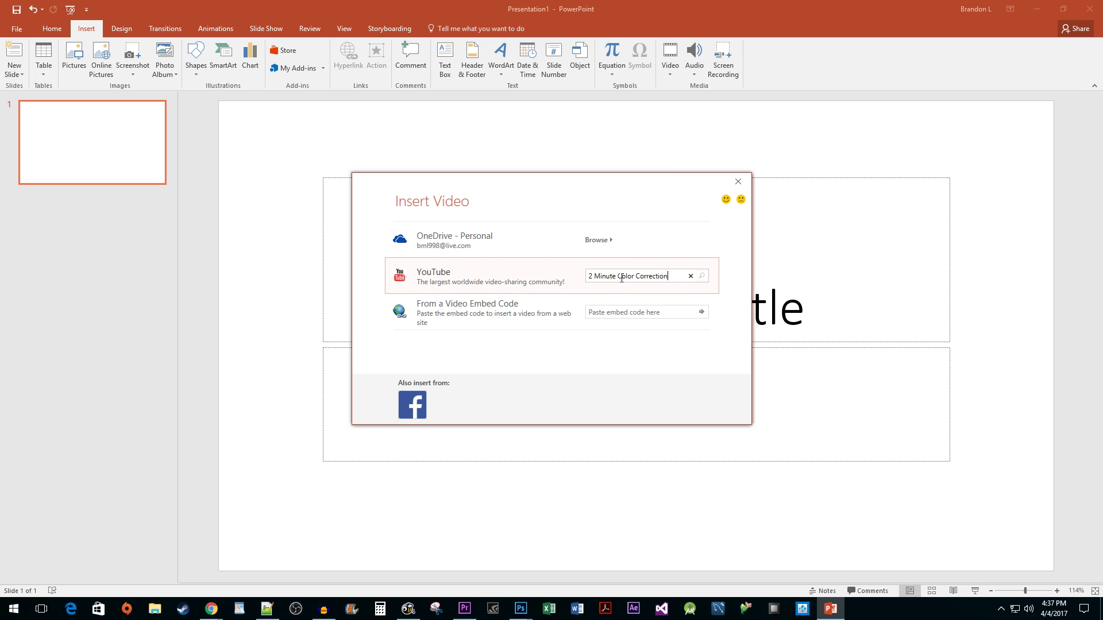
pyautogui.press('Return')
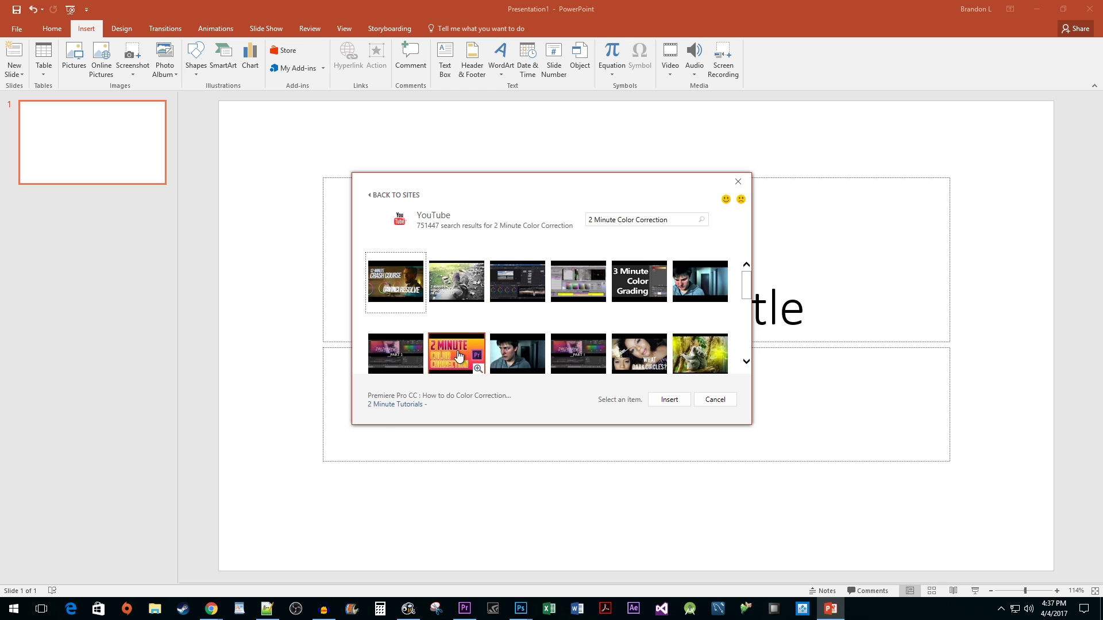
pyautogui.click(458, 356)
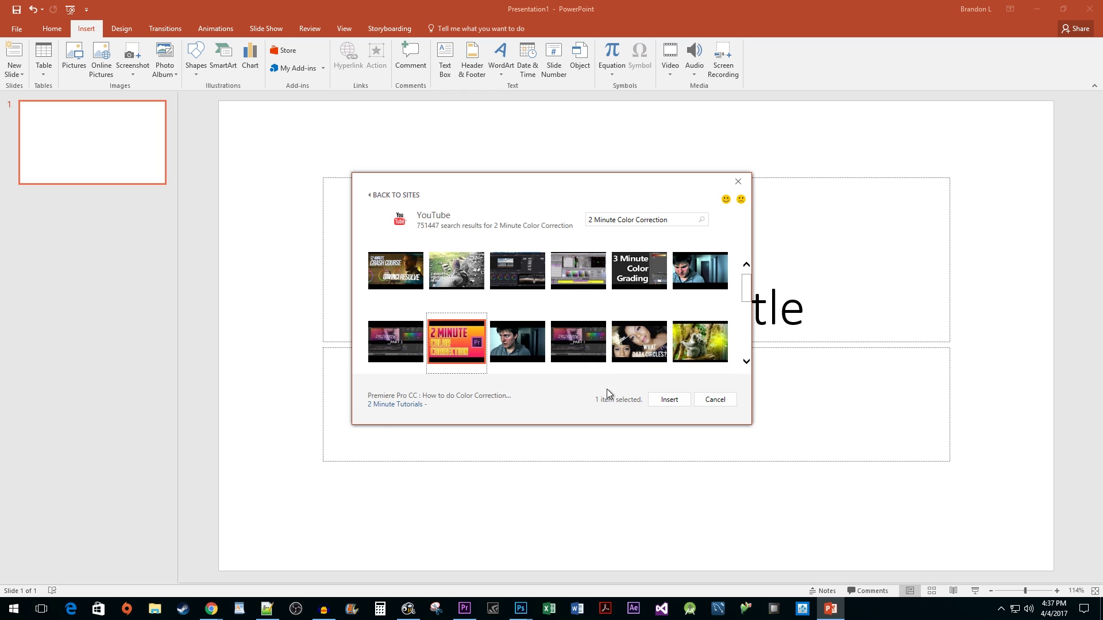
pyautogui.click(669, 400)
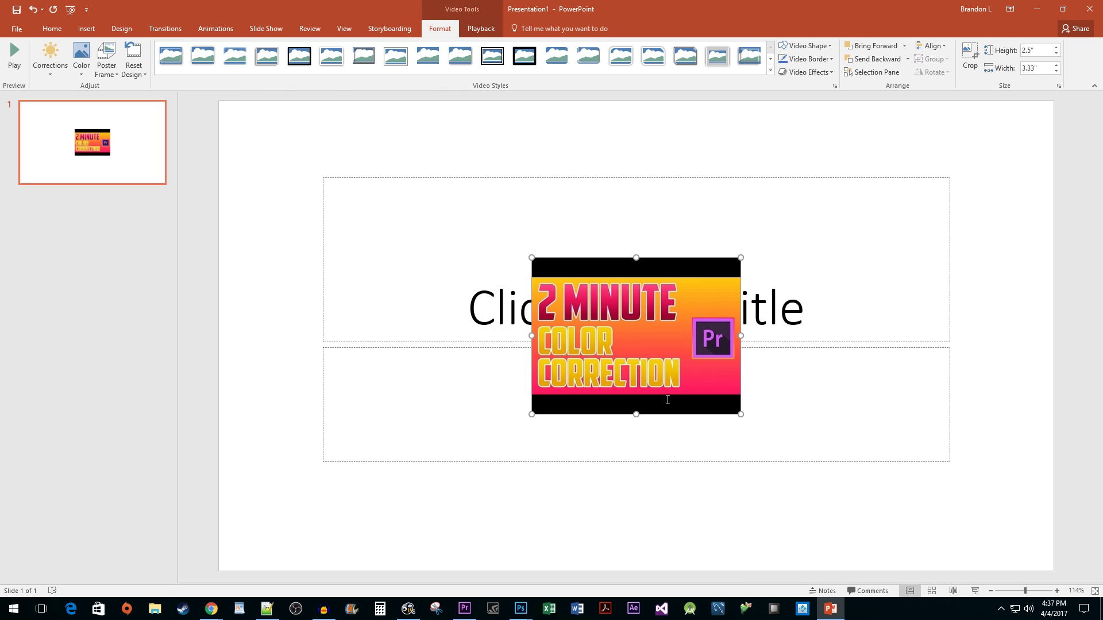